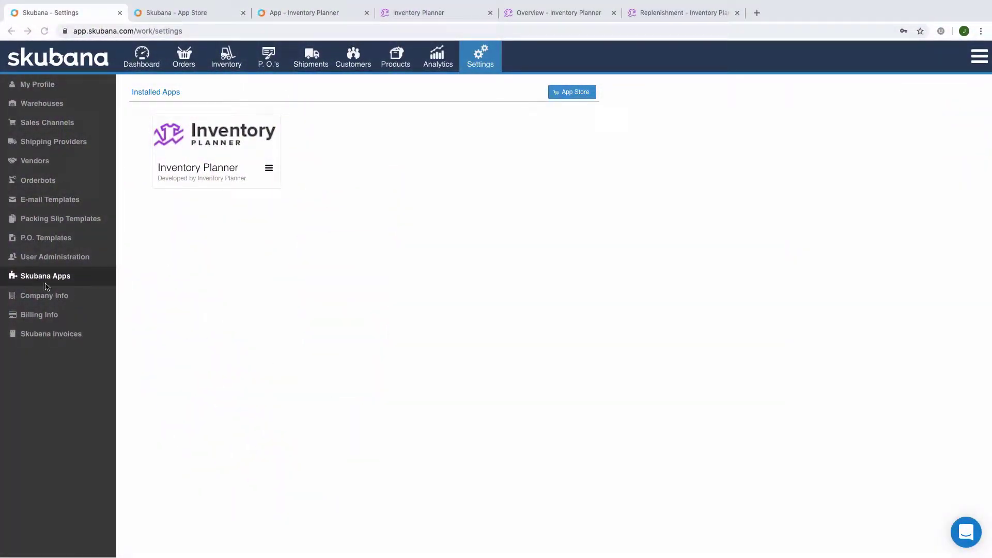
Go from Skubana's App Marketplace to the Inventory Planner listing, then its Overview dashboard
click(570, 98)
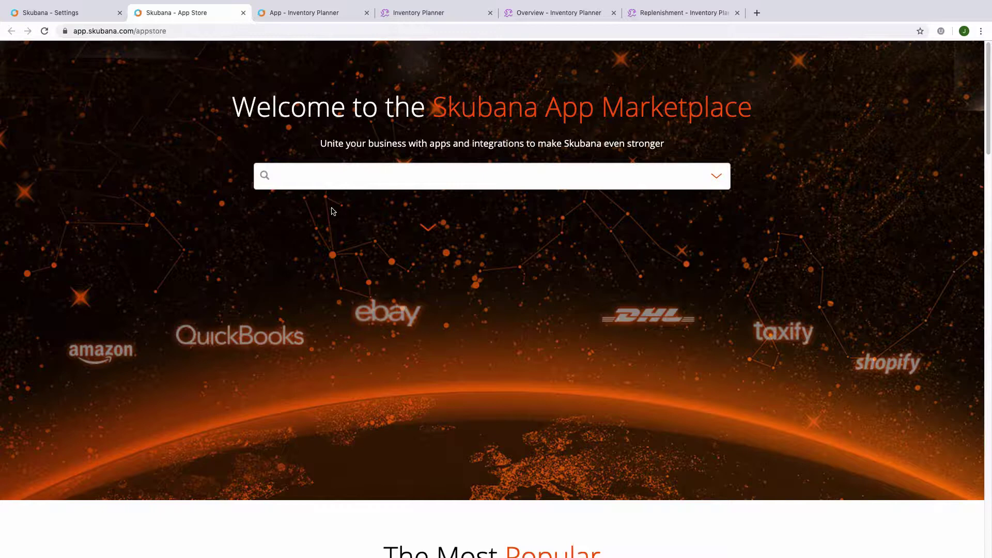
key(ctrl+Tab)
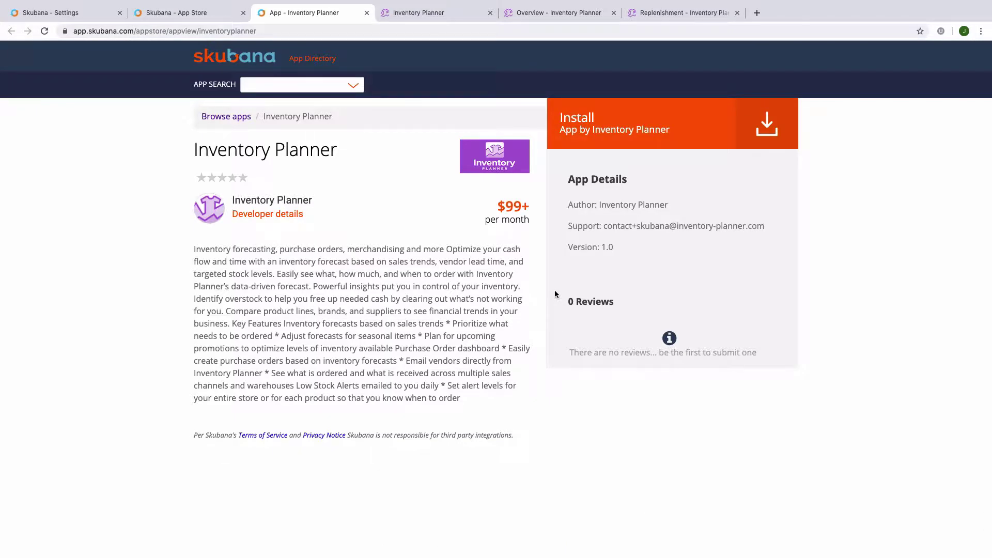
key(ctrl+Tab)
key(ctrl+Tab)
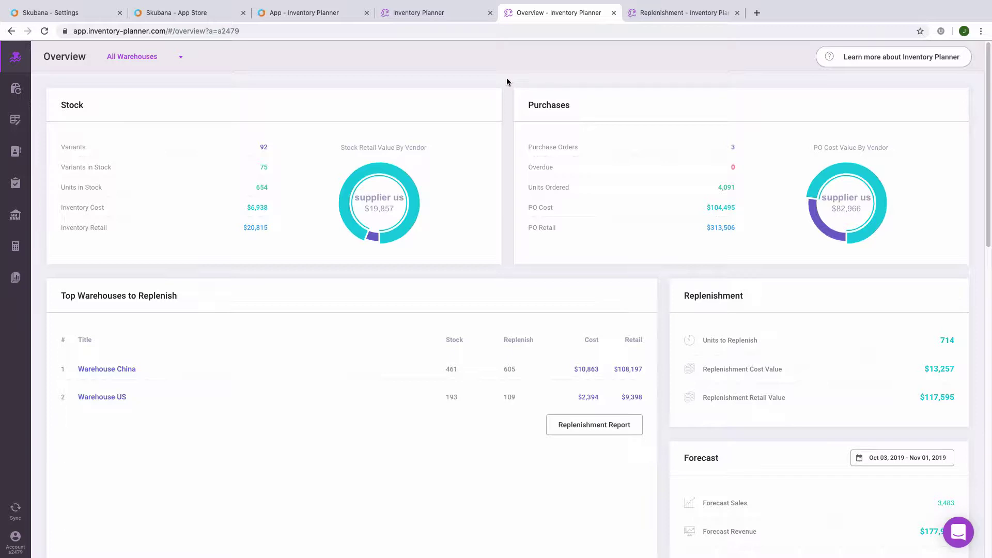
Open the Replenishment report listing Warehouse China's 96 variants with stock and reorder figures
click(8, 92)
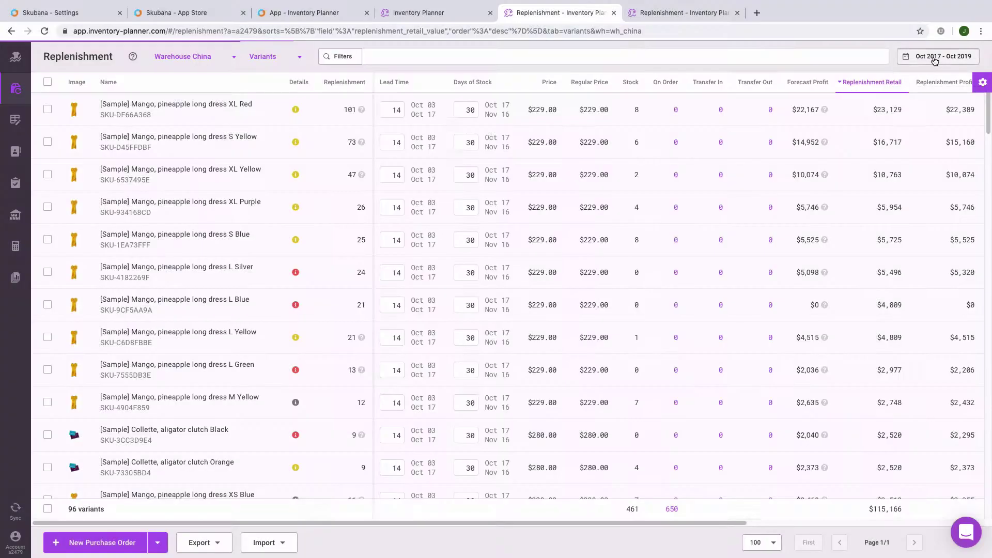
click(935, 61)
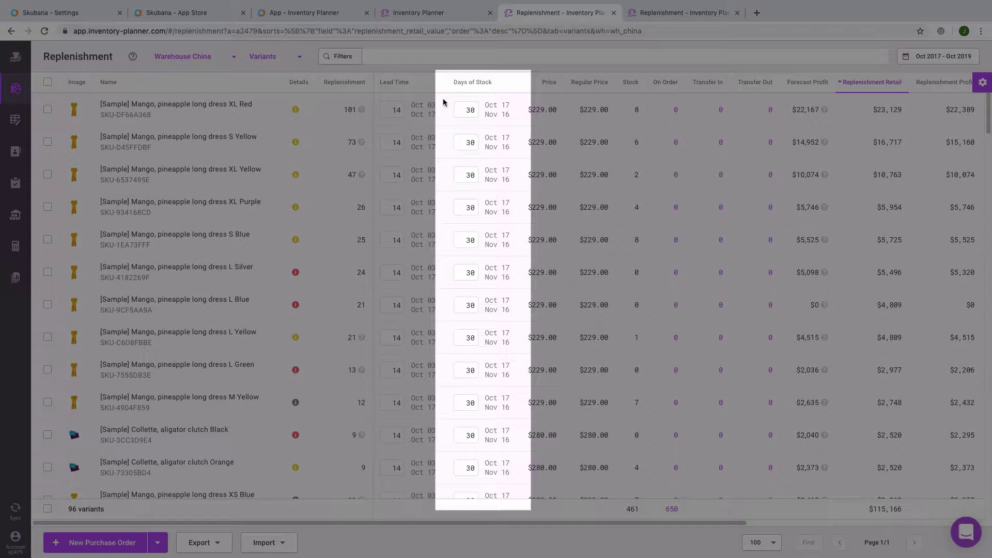
Open the XL Red dress's Edit Forecast tab and show its Nov 2018–Oct 2019 past sales
drag(444, 103, 445, 103)
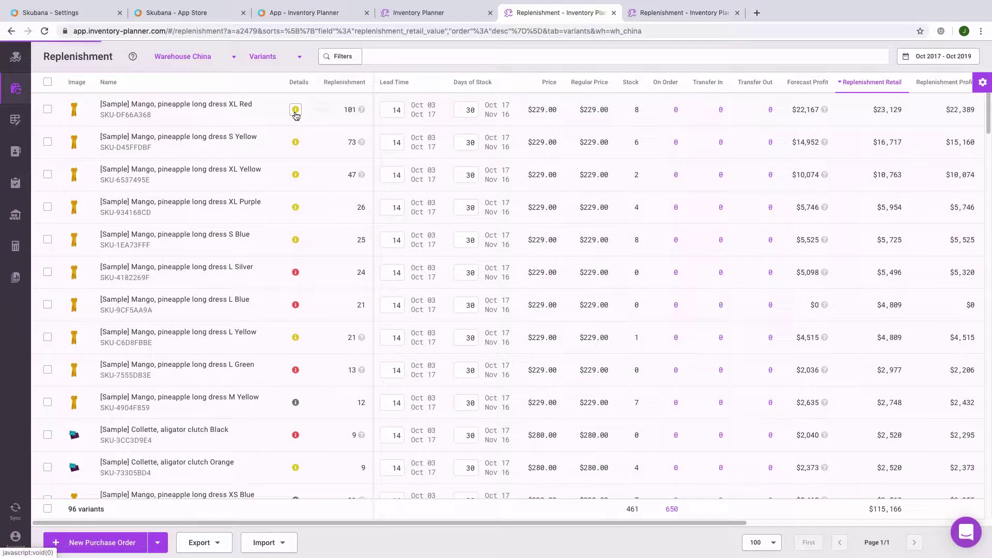
click(296, 111)
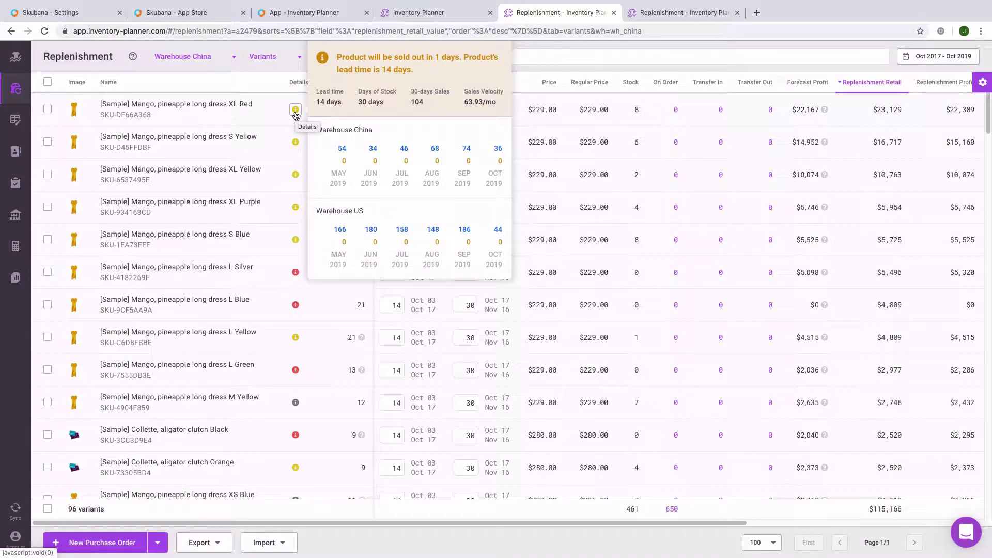
click(295, 112)
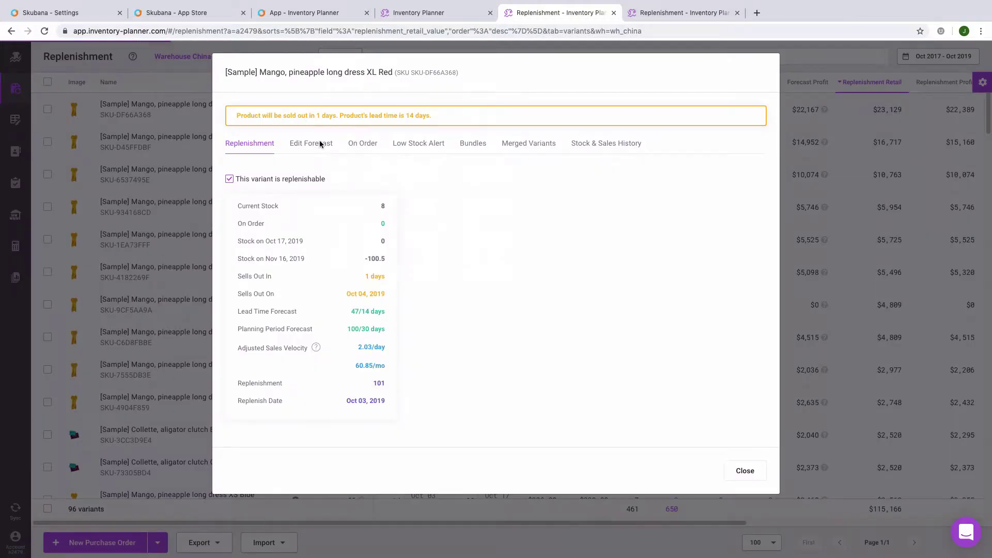
click(321, 144)
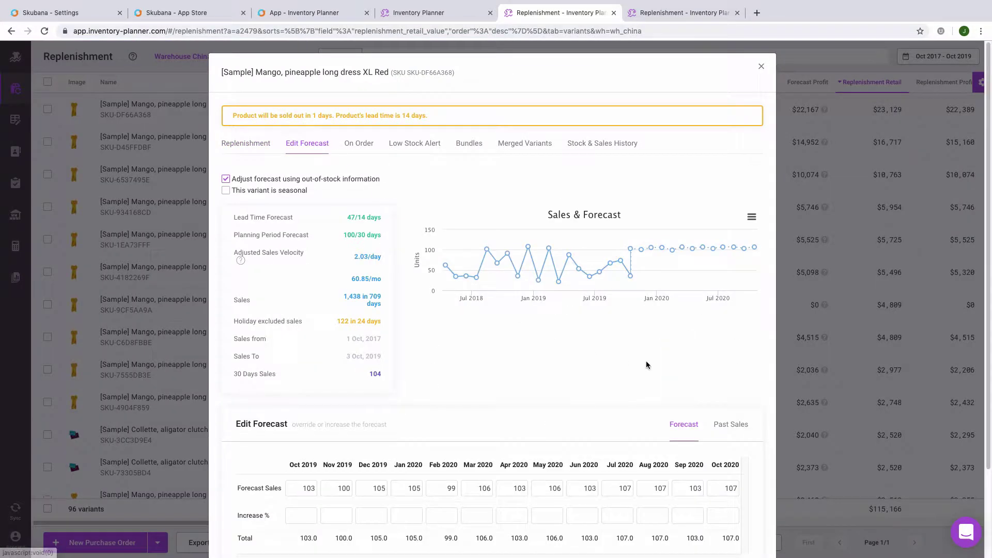
scroll(672, 367, down, 1)
click(736, 372)
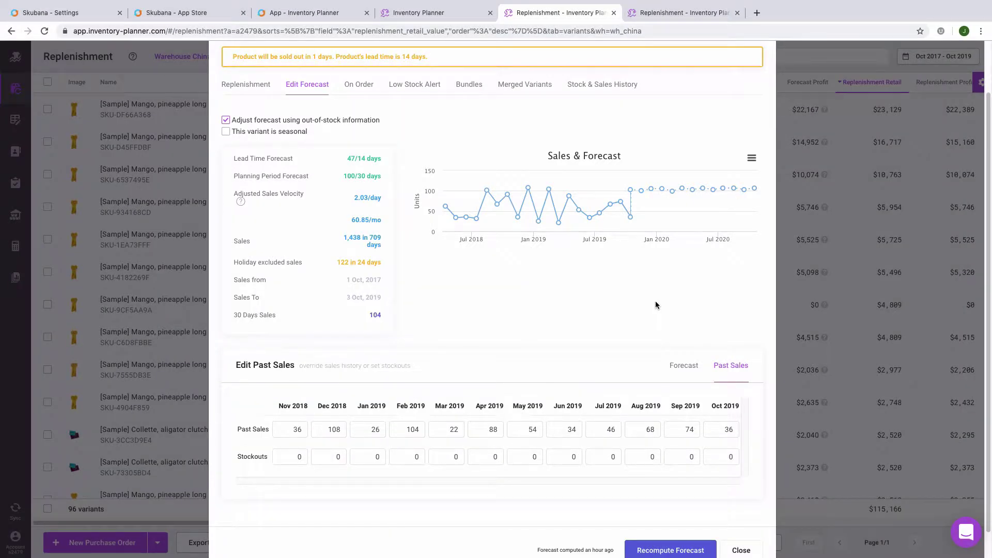
Mark the XL Red dress as seasonal and compare the recomputed forecast chart values
mouse_move(631, 190)
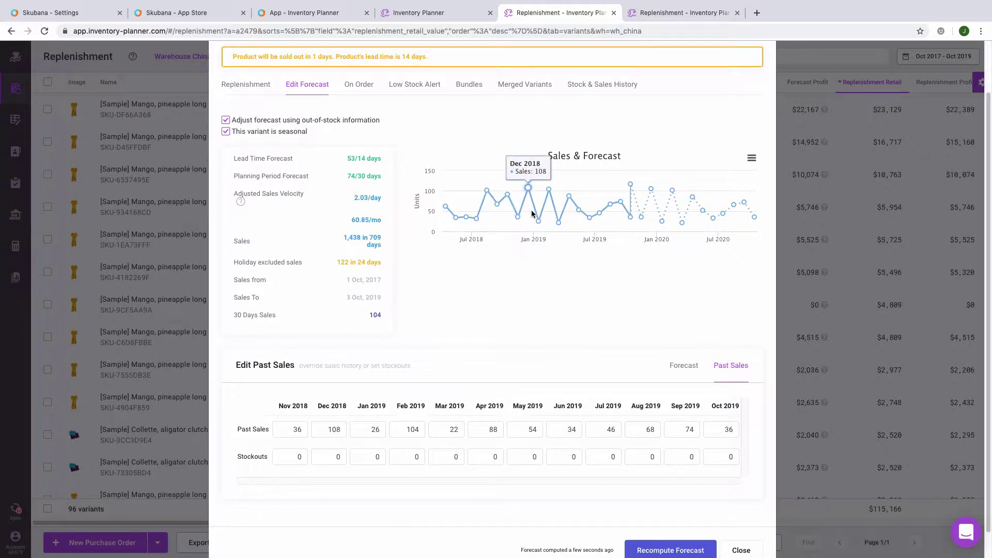
mouse_move(535, 228)
mouse_move(550, 207)
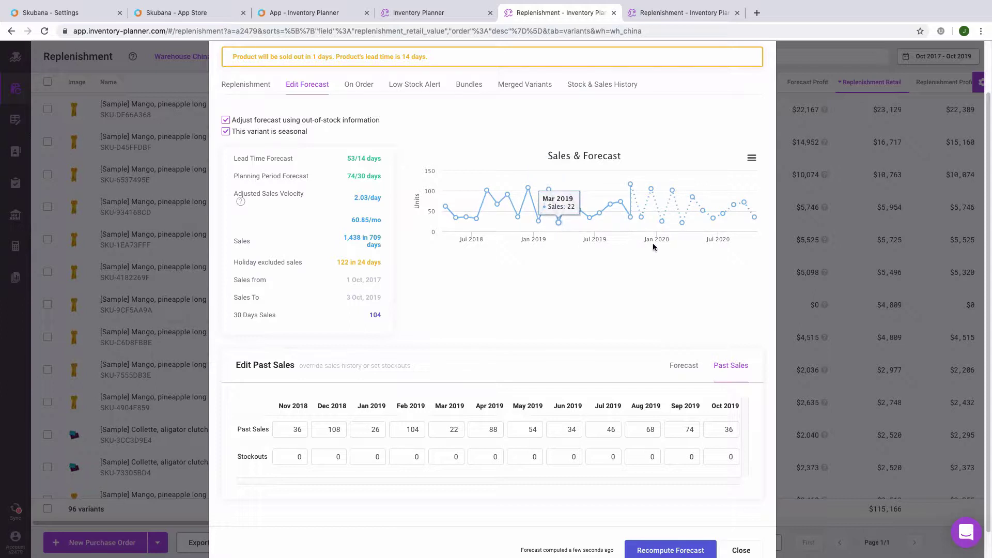
mouse_move(662, 223)
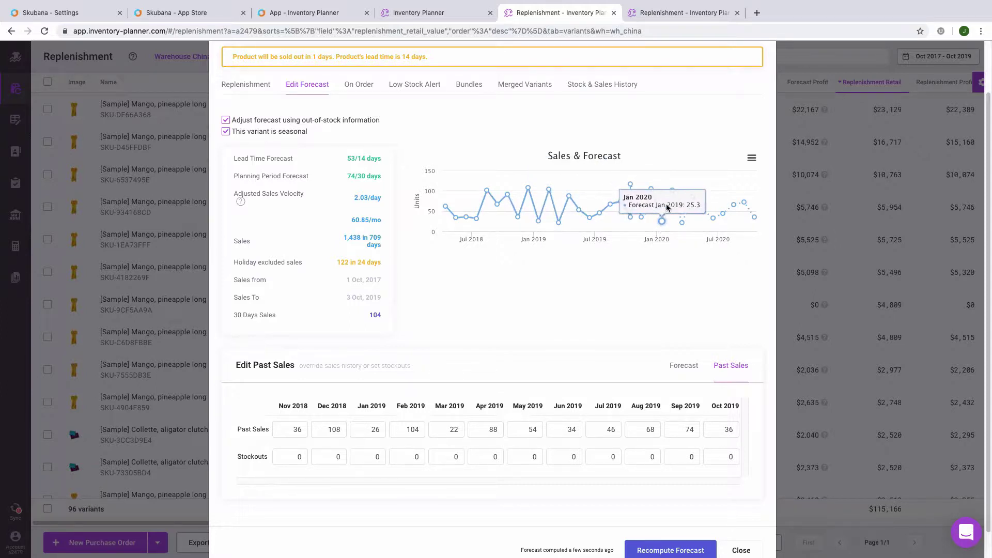
Close the dress details and add a Forecast column placed right after Days of Stock
mouse_move(696, 208)
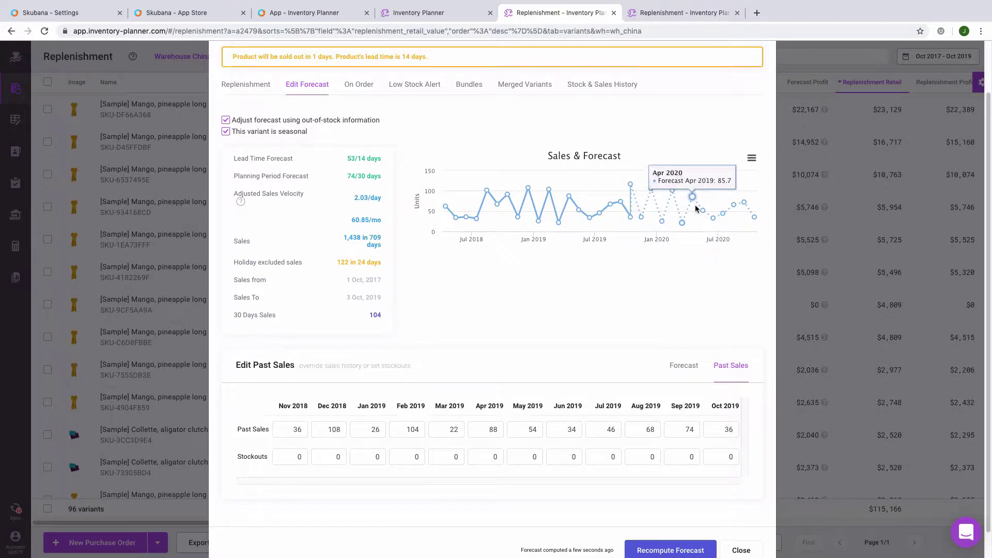
click(972, 98)
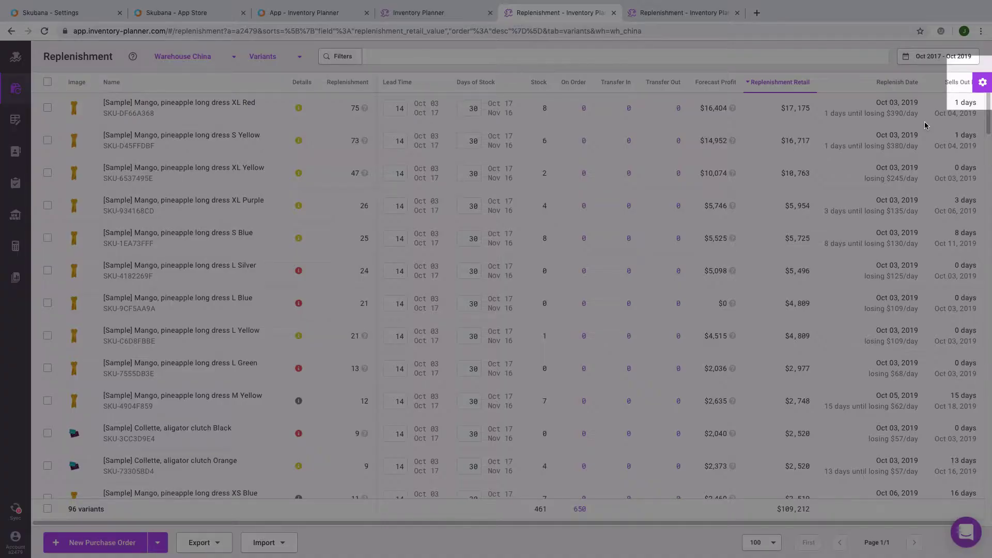
click(983, 84)
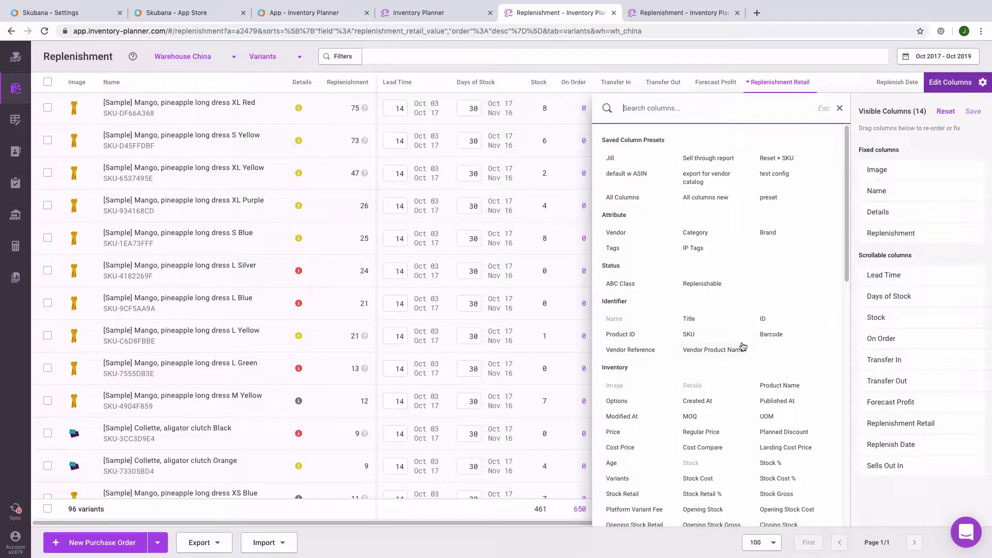
scroll(743, 344, down, 3)
scroll(743, 345, down, 3)
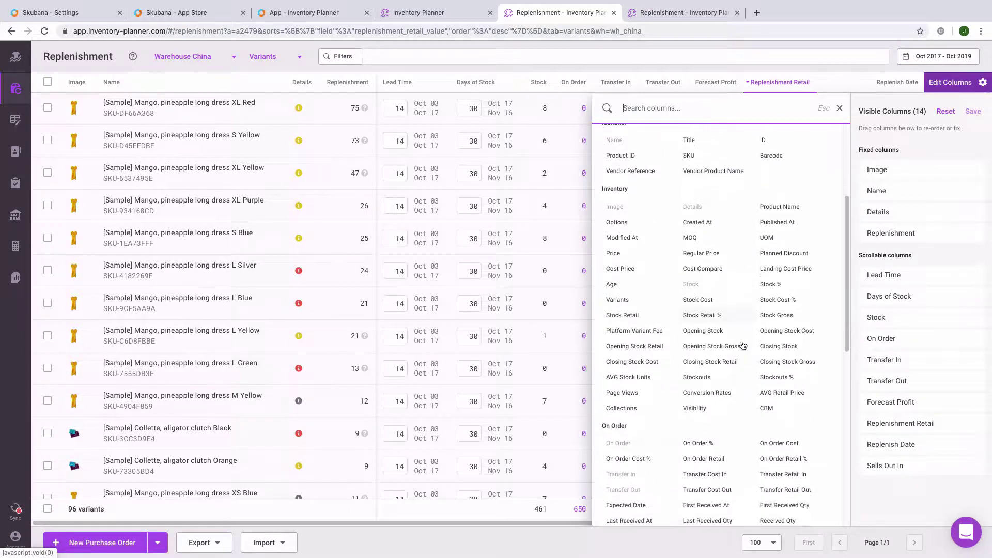
scroll(743, 344, down, 5)
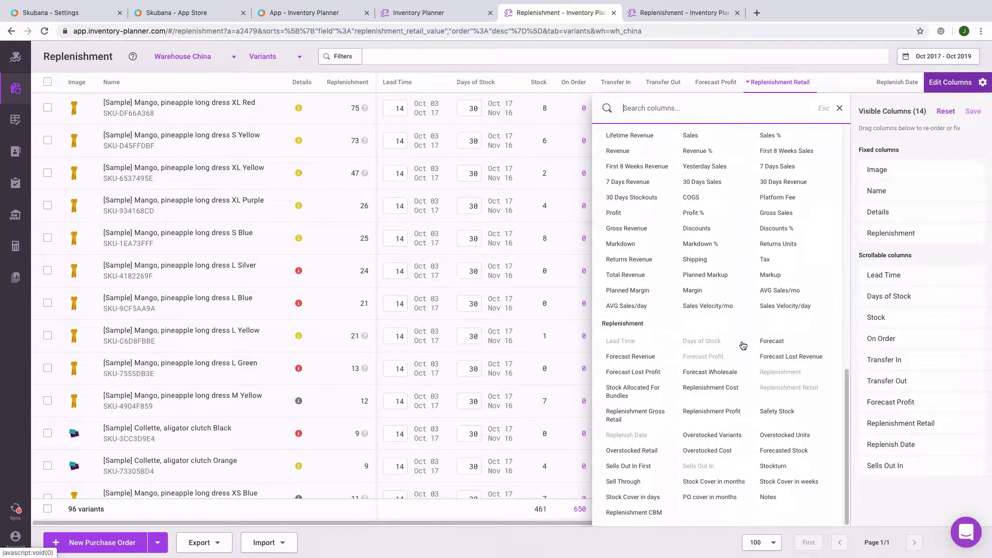
scroll(742, 345, up, 10)
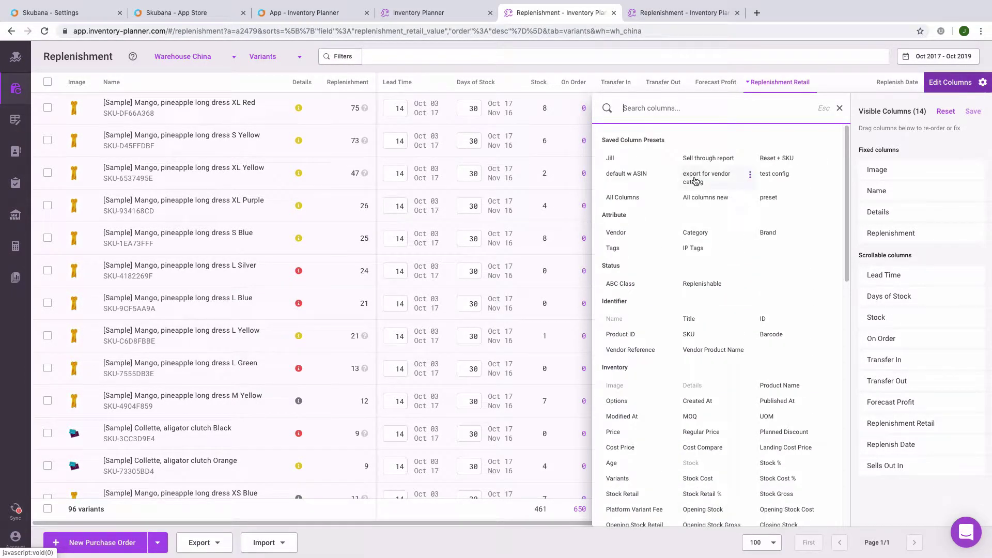
text(forecast)
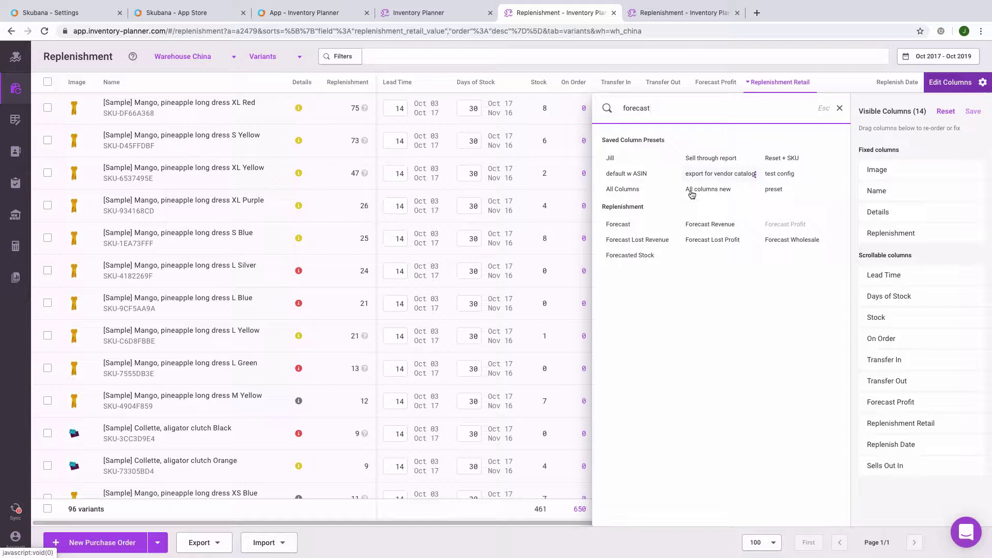
click(635, 231)
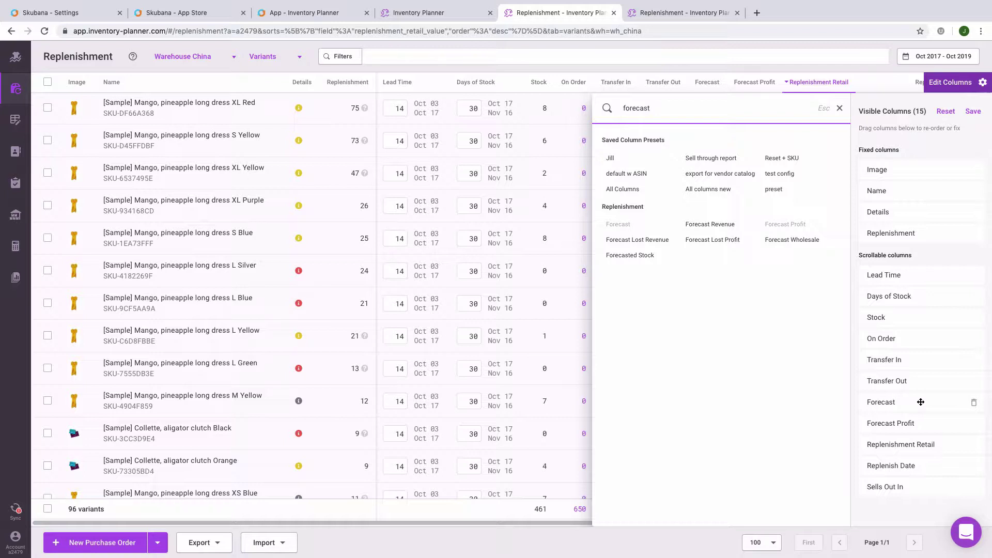
drag(921, 402, 923, 337)
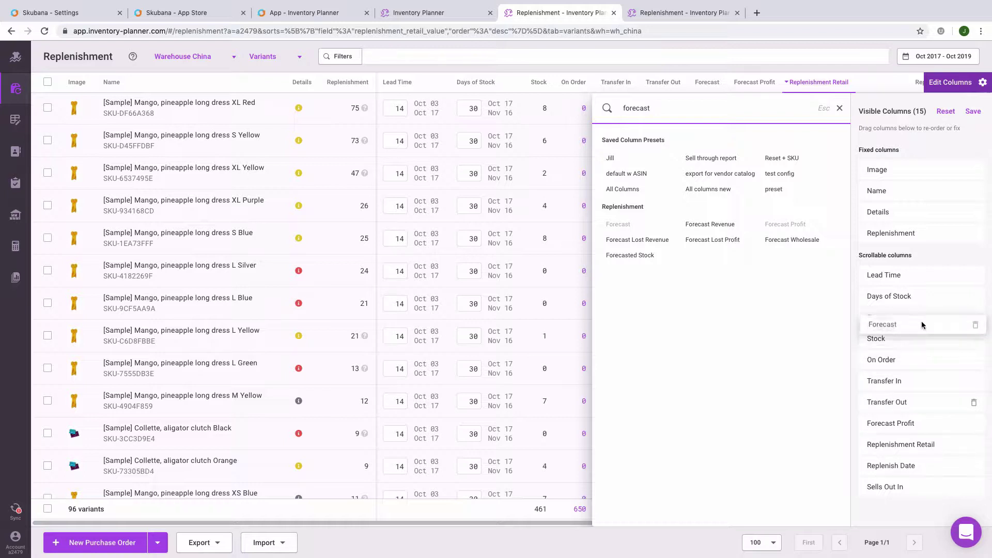
drag(923, 324, 921, 317)
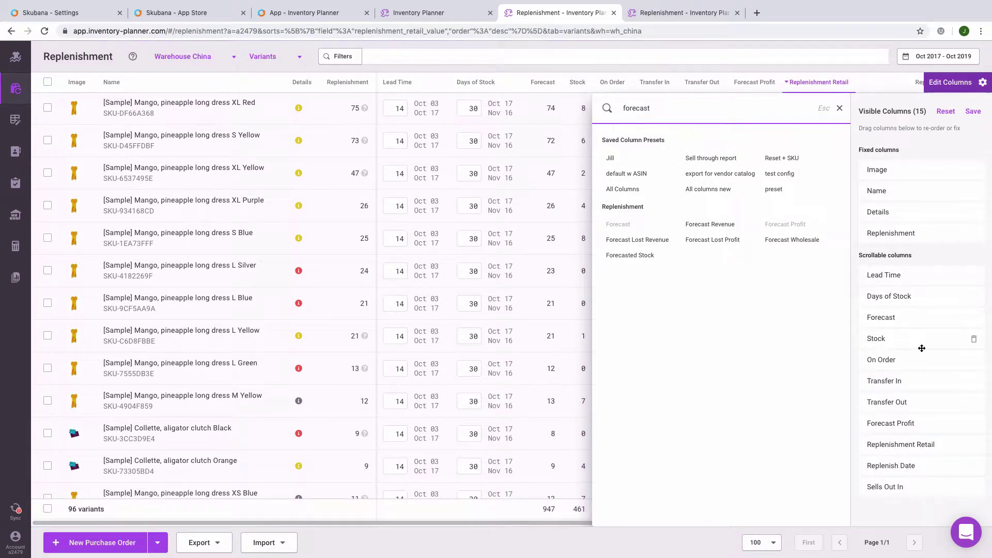
Close the column editor, leaving the table showing XL Red's forecast of 74 and stock of 8
click(981, 85)
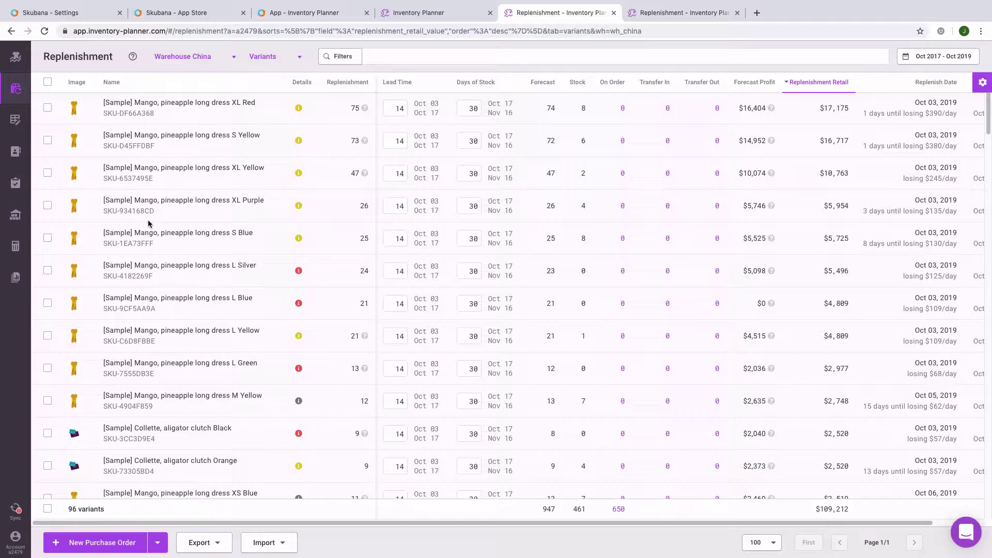
Create PO #1003 for XL Red, S Yellow and XL Yellow (21 units, 105.00), saved to Skubana
click(47, 108)
shift+click(47, 172)
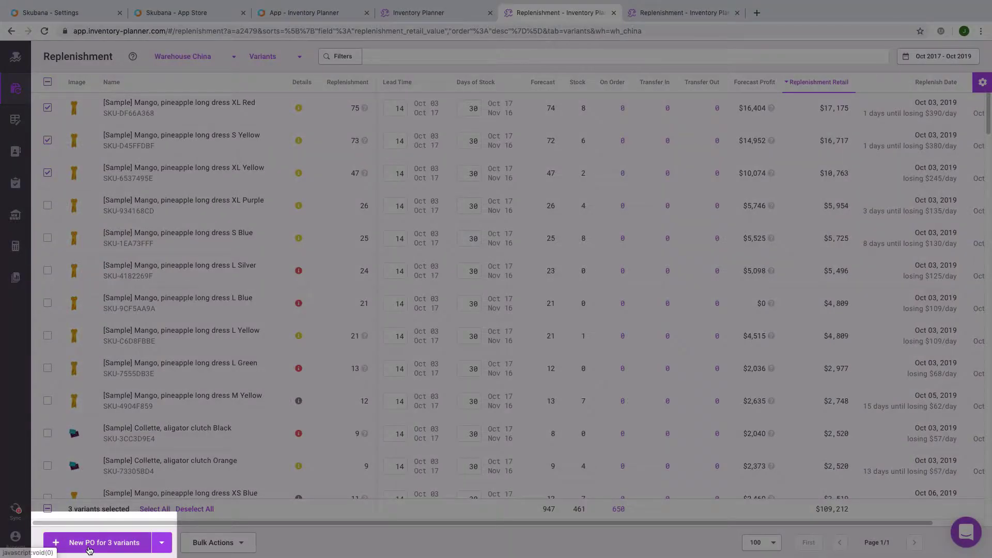
click(89, 543)
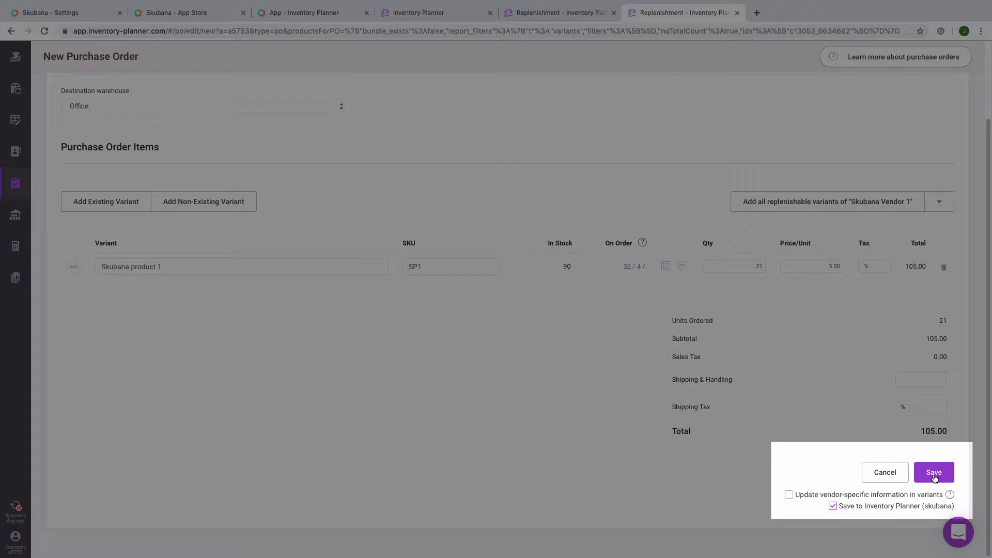
click(934, 474)
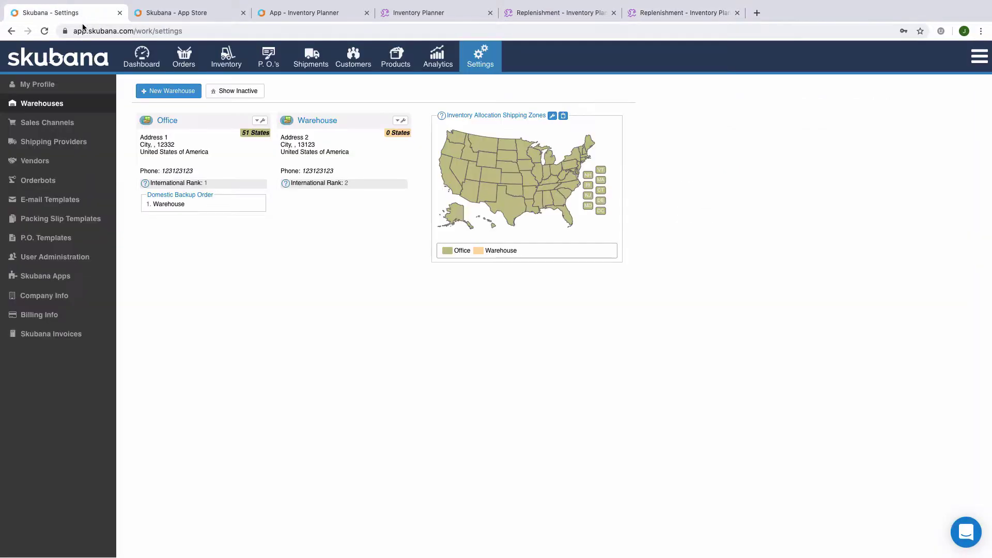
In Skubana, list purchase orders awaiting authorization, showing P.O. 1003 with 21 units, $105.00
click(82, 14)
click(268, 64)
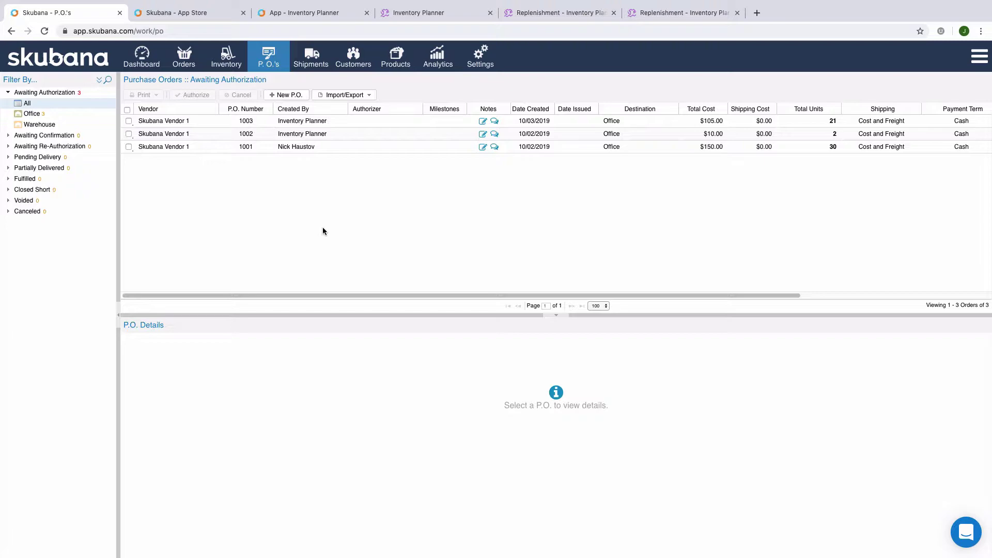
Back in Inventory Planner, view Warehouse China's Overstock report of variants sorted by Overstocked Retail
click(682, 13)
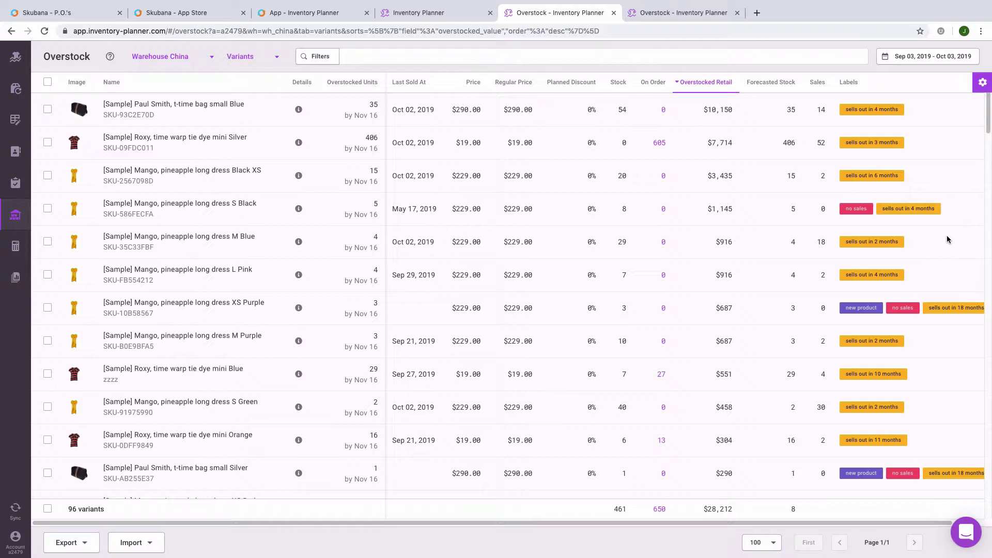
Review the all-warehouse Open-to-Buy plan for Jul 2019–Mar 2020, then bring up the Reports list
click(16, 246)
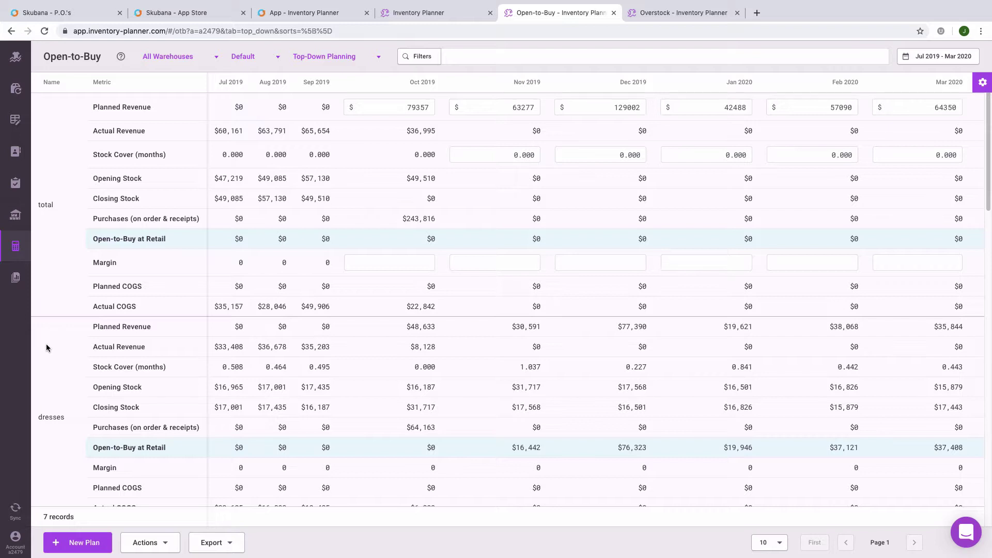
click(20, 281)
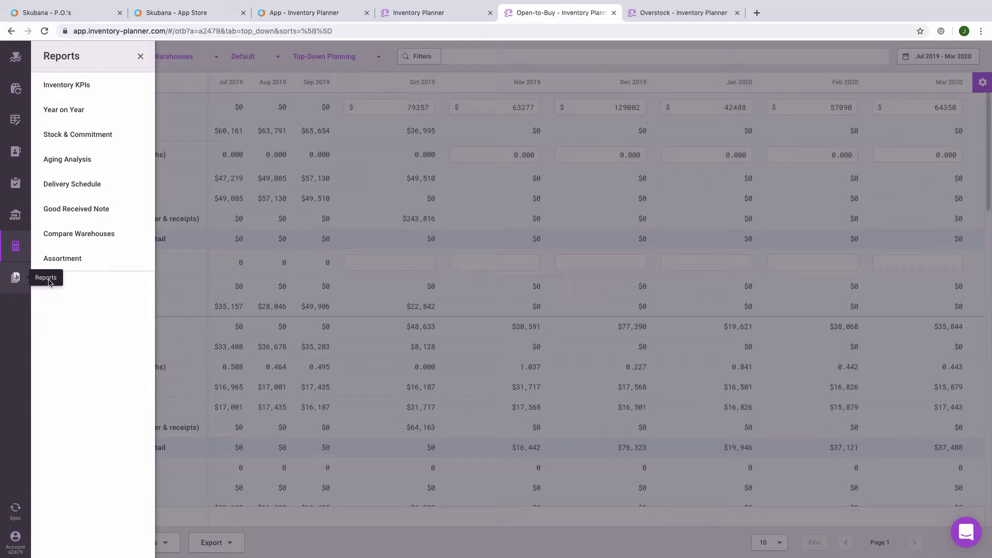
Open the Inventory KPIs report and group it by Categories
click(71, 88)
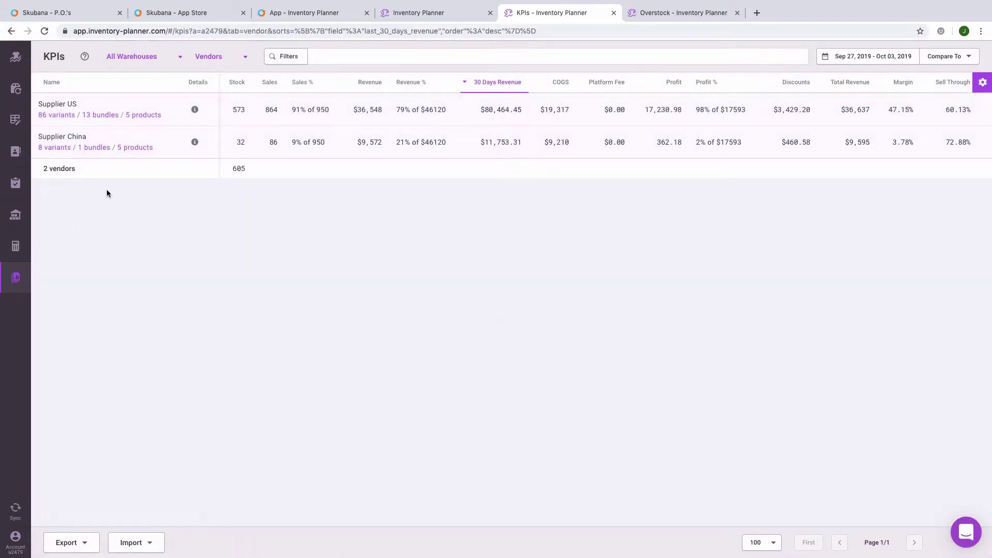
click(141, 59)
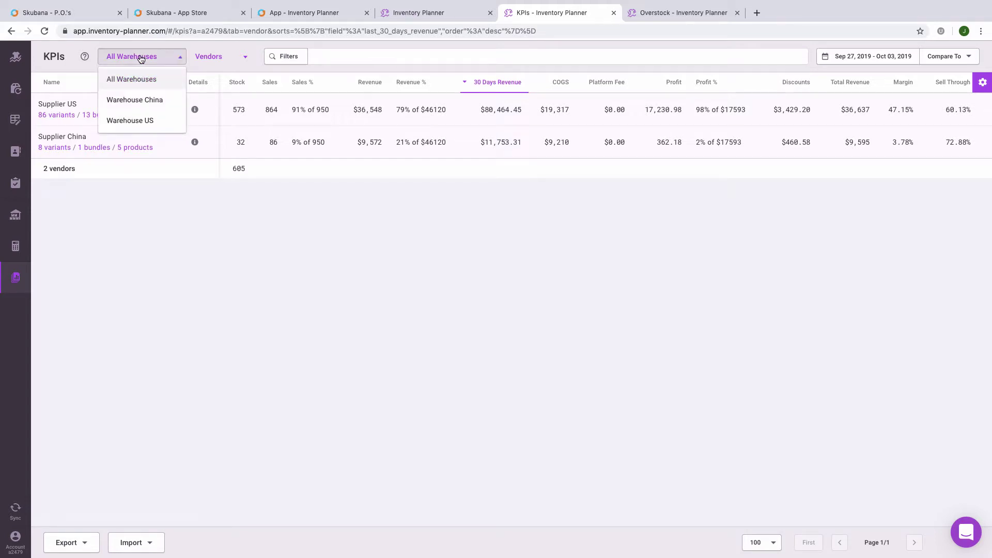
click(208, 59)
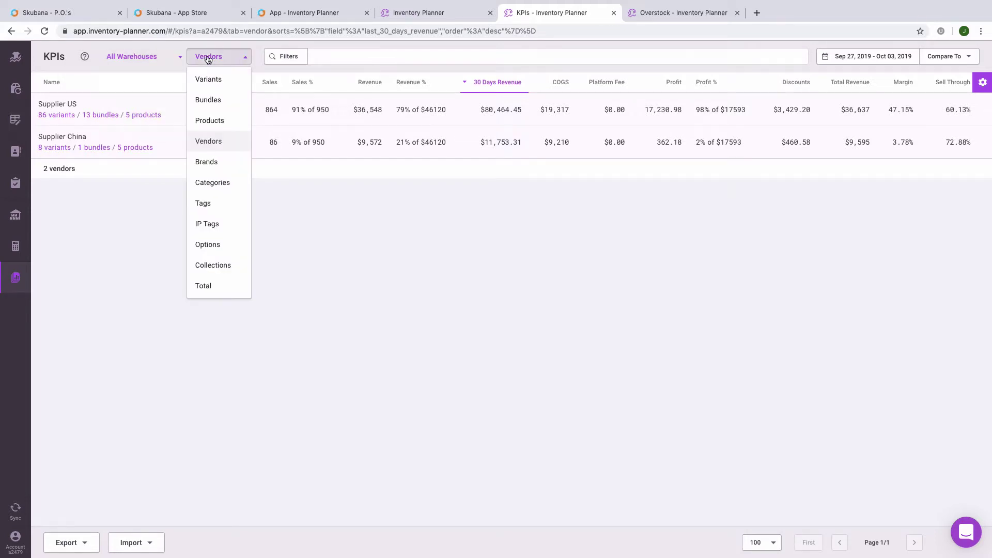
click(214, 183)
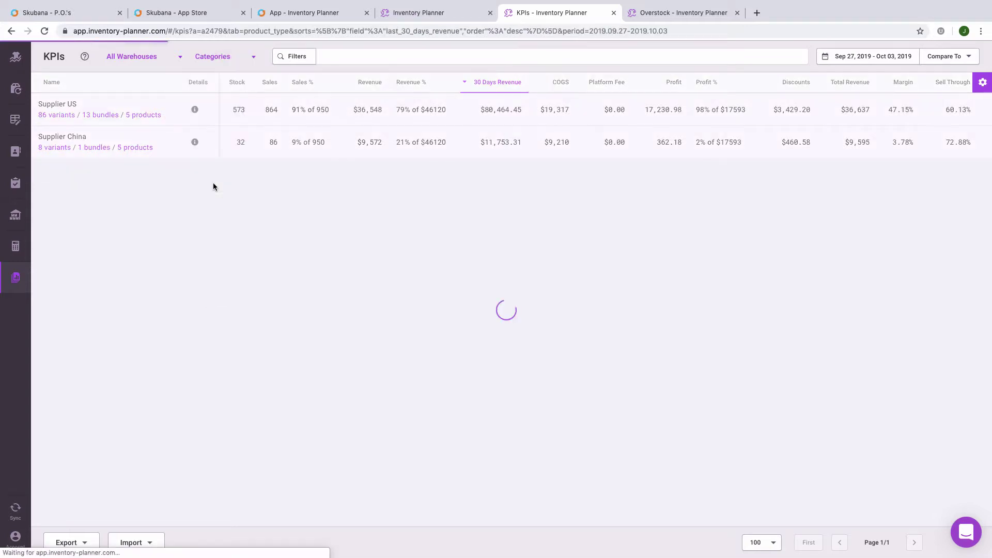
Keep the Sep 27–Oct 3, 2019 range and add comparison periods Sep 20–26 and Sep 13–19
click(890, 56)
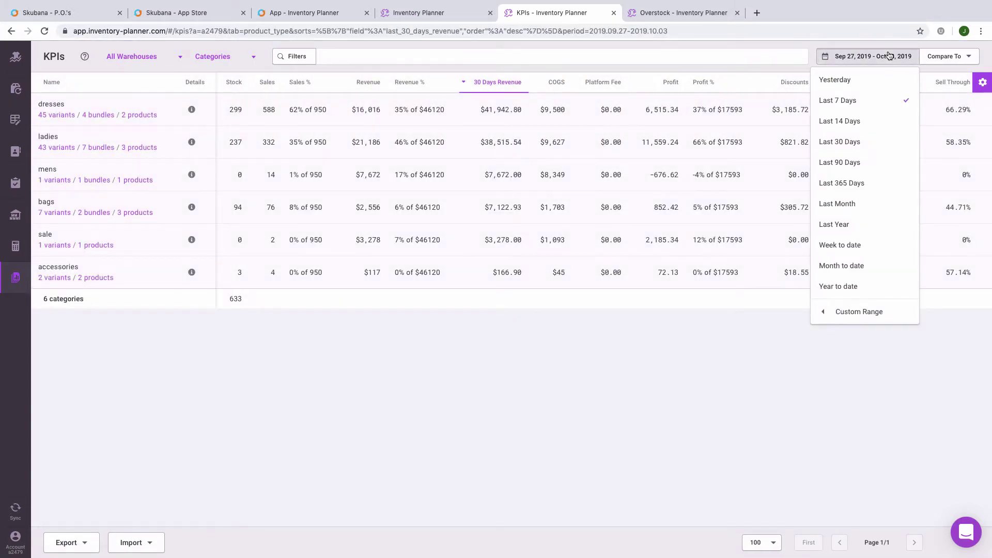
click(854, 311)
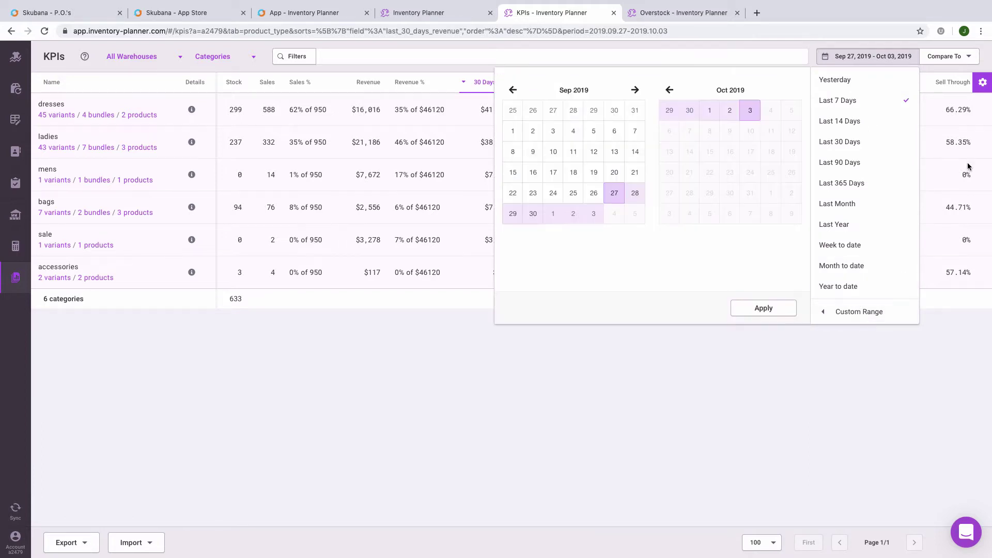
click(948, 334)
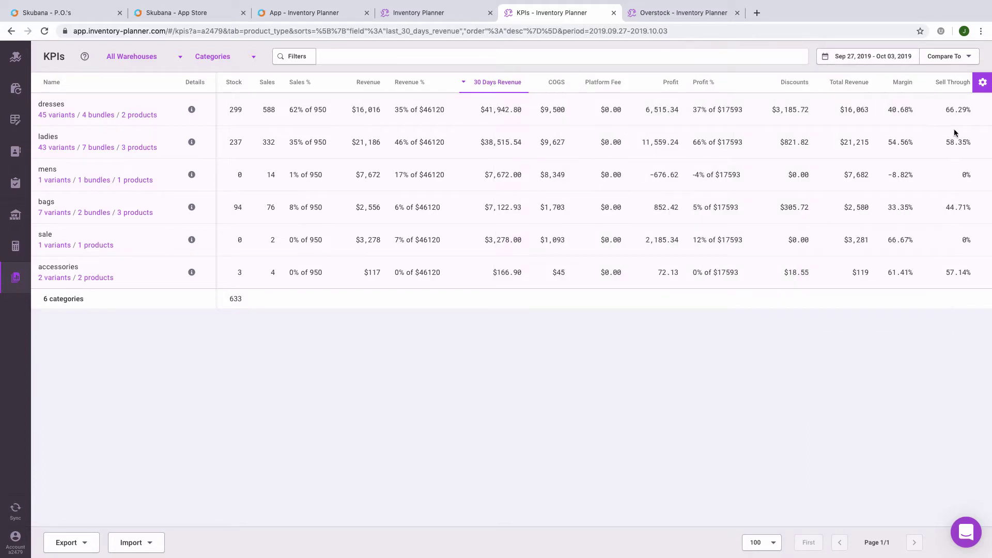
click(953, 61)
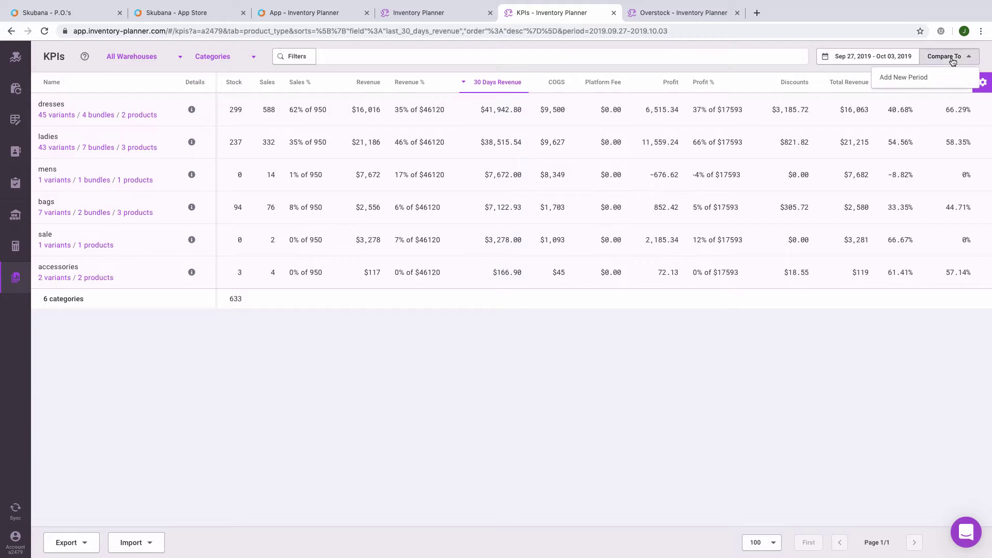
click(909, 78)
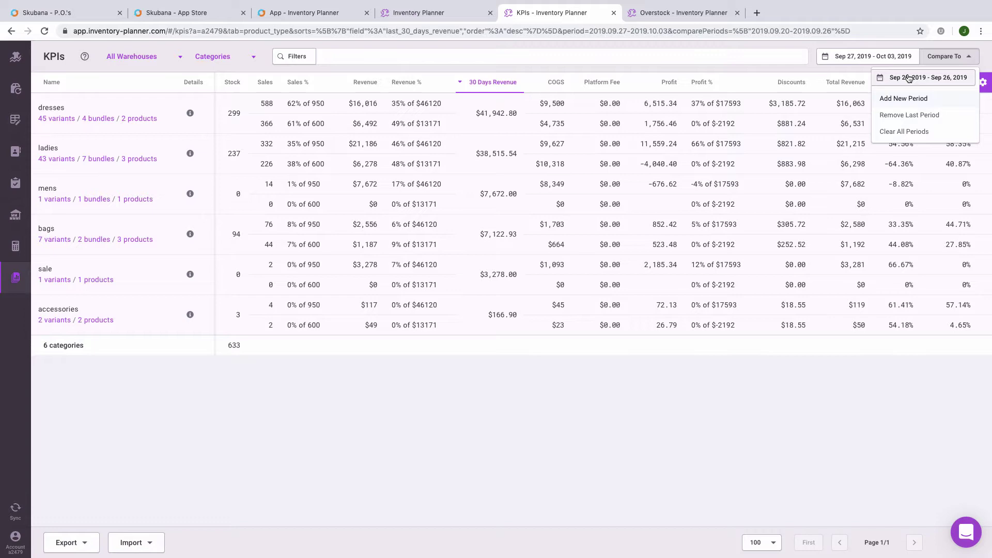
click(903, 98)
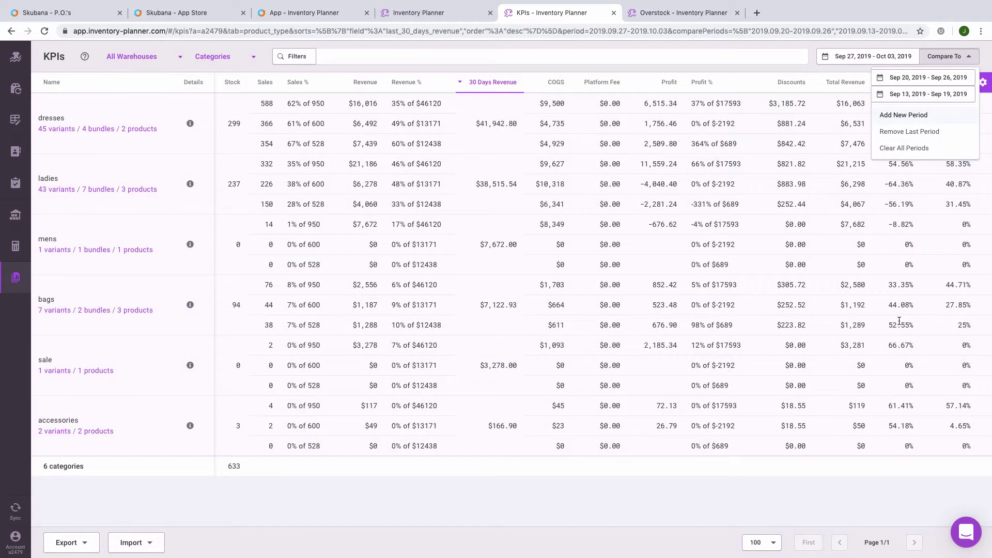
click(935, 252)
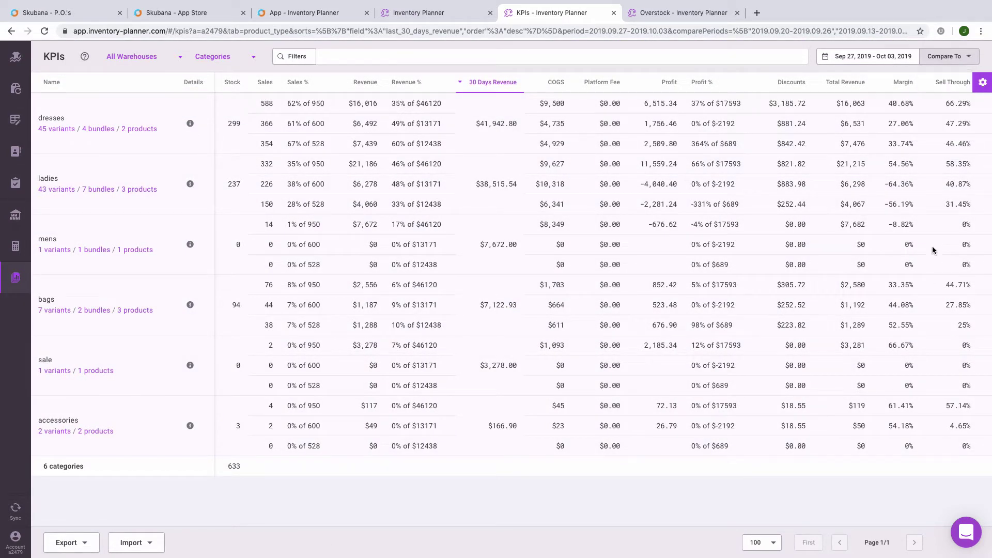
Make the 'test config' column preset the default in the KPIs column editor
click(983, 83)
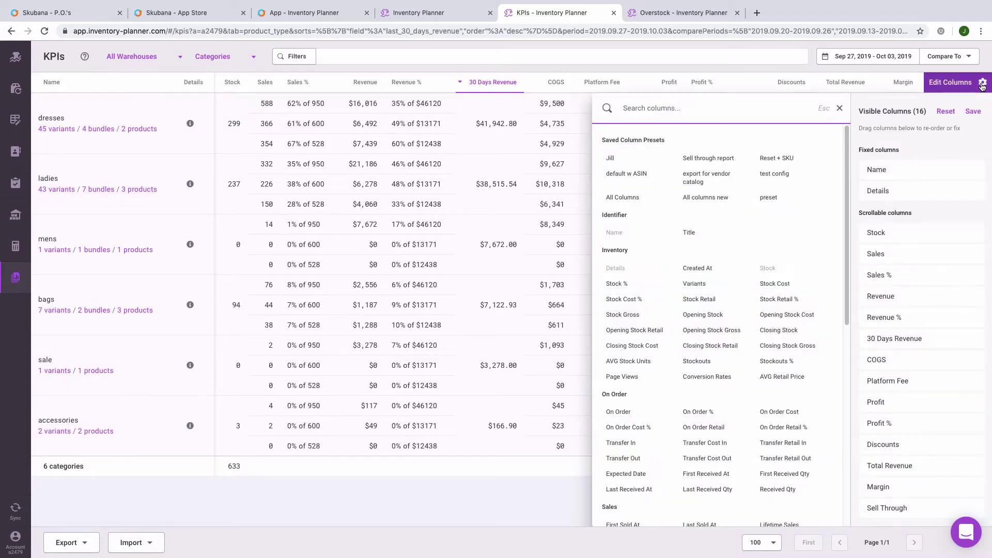
scroll(737, 379, down, 7)
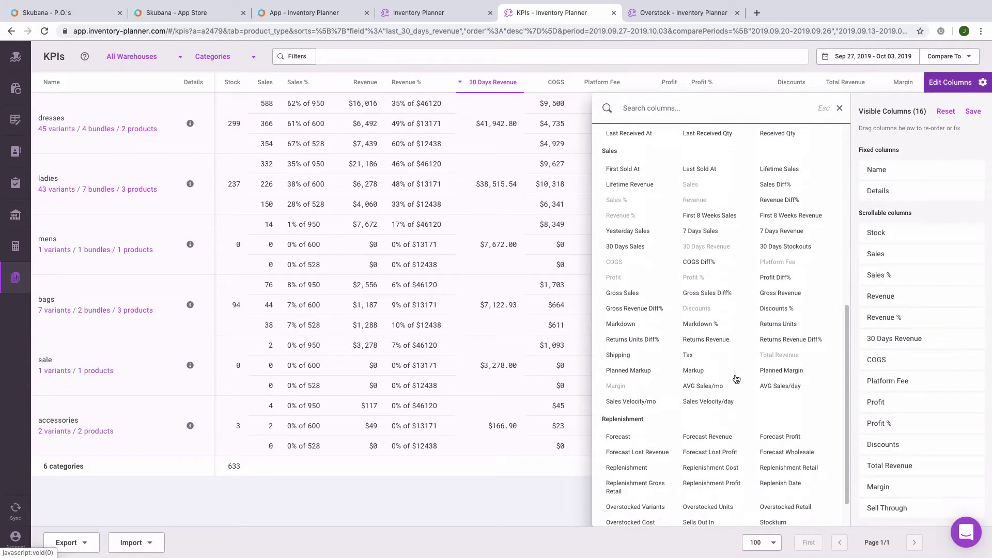
scroll(737, 379, up, 8)
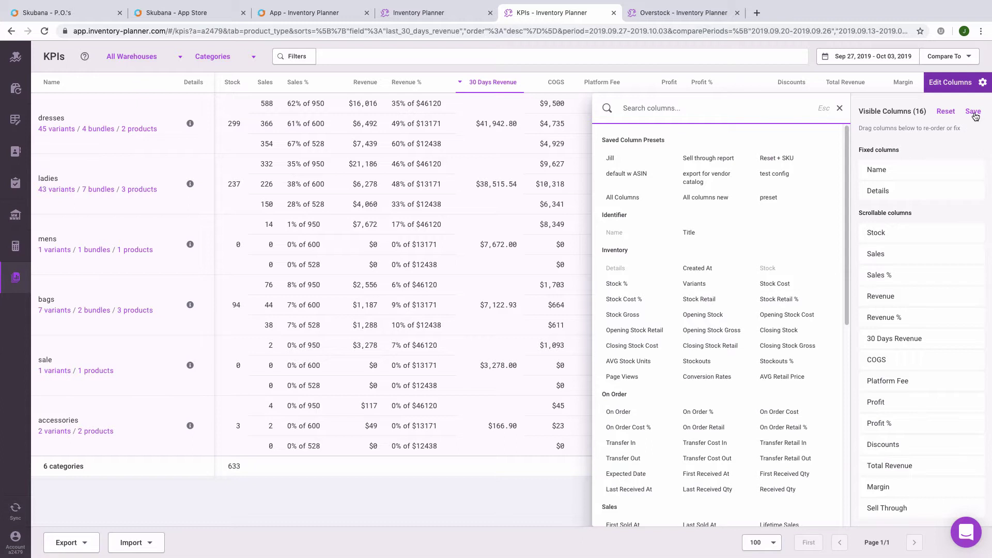
click(826, 177)
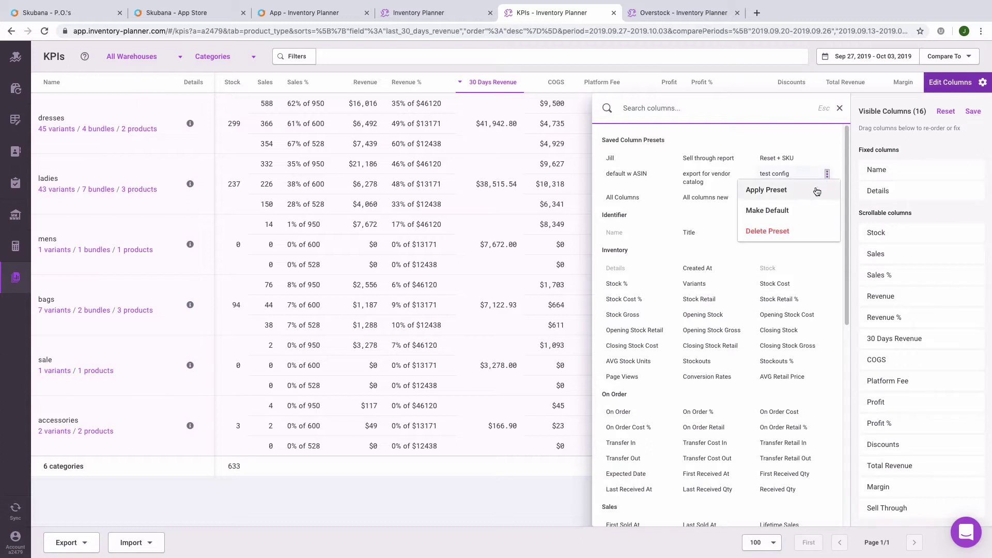
click(801, 218)
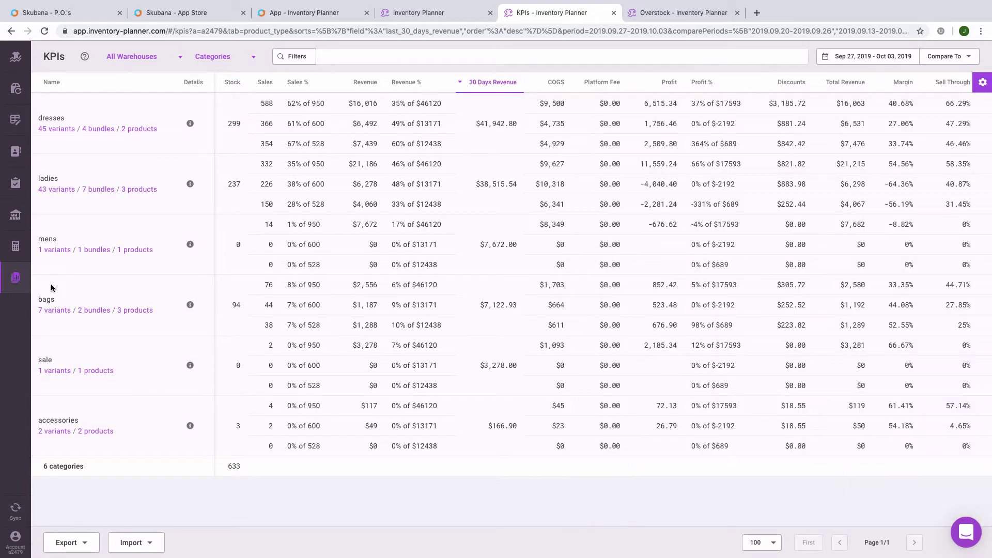
Open the Assortment report, keeping it grouped by Categories
click(17, 279)
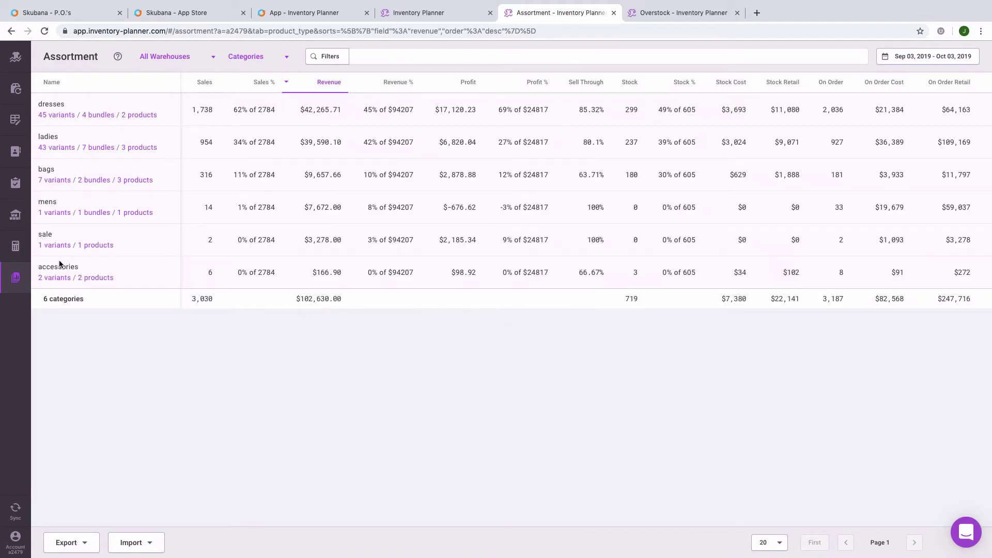
click(174, 61)
click(241, 61)
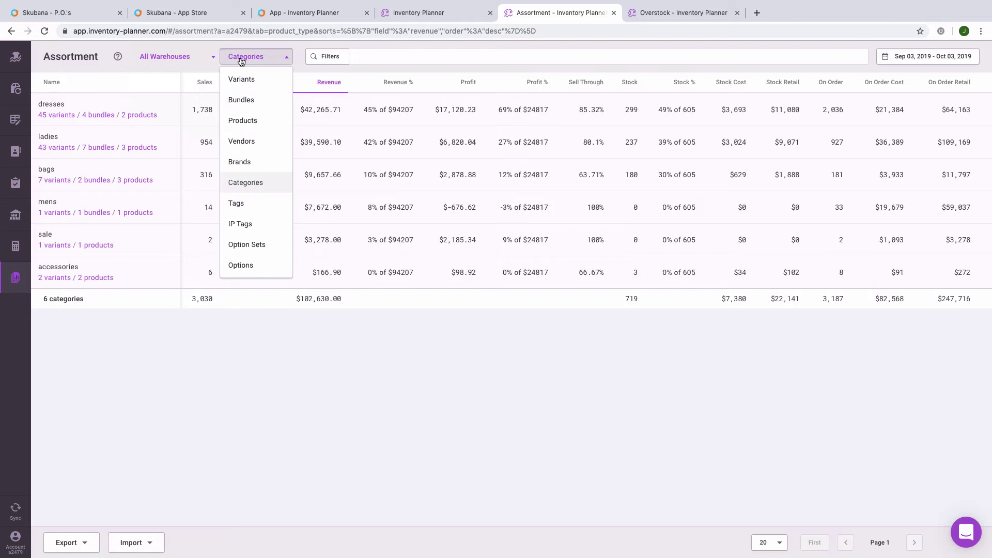
click(241, 61)
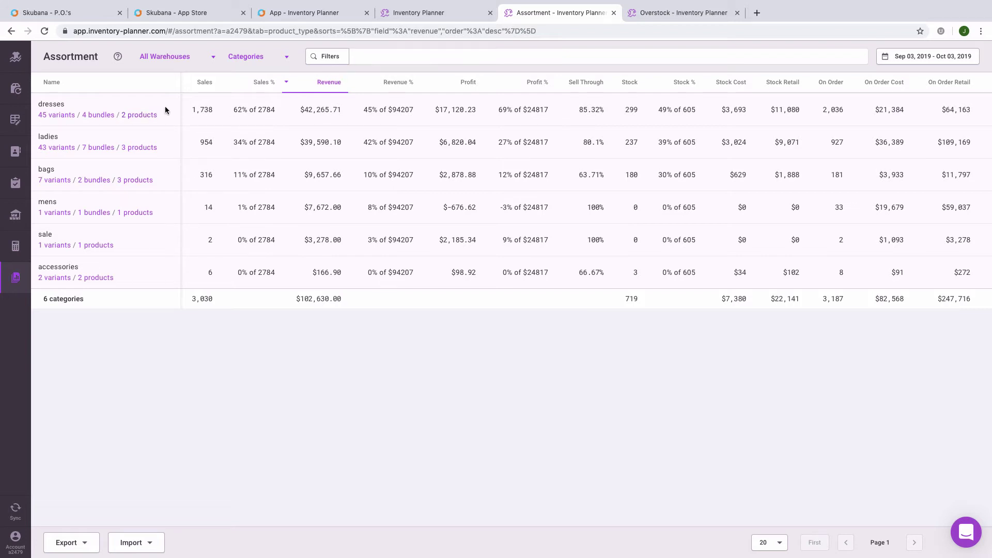
Filter the Assortment report to vendor Supplier US
click(335, 57)
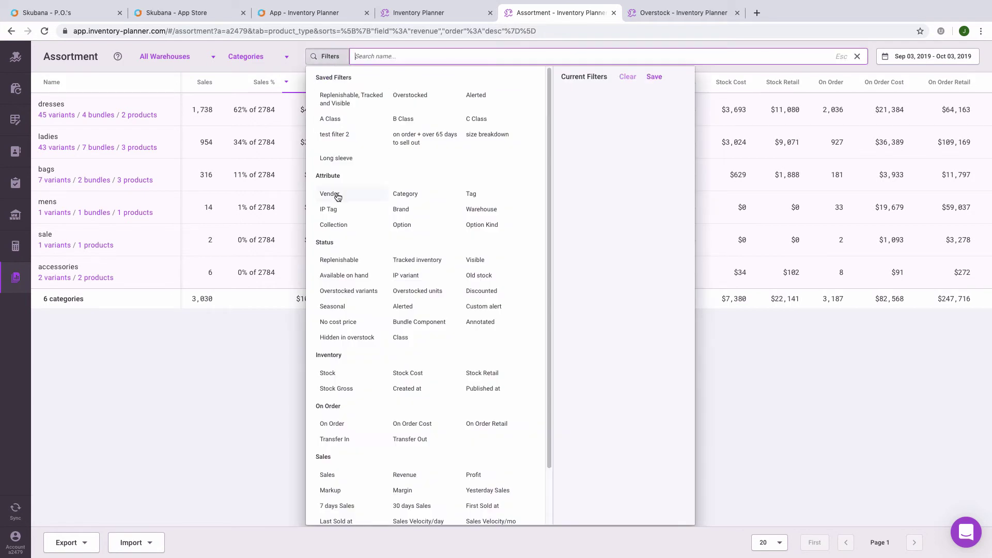
click(337, 196)
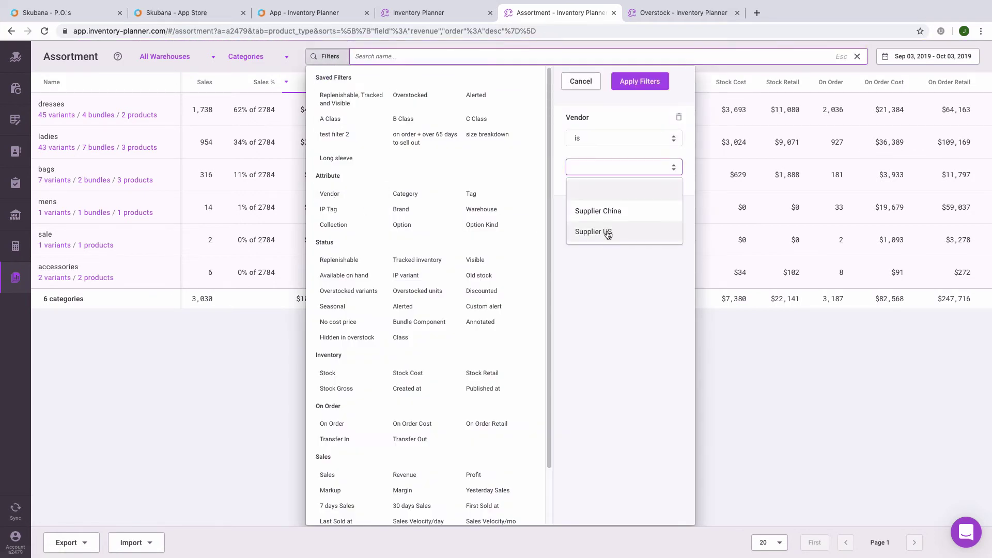
click(607, 231)
click(656, 80)
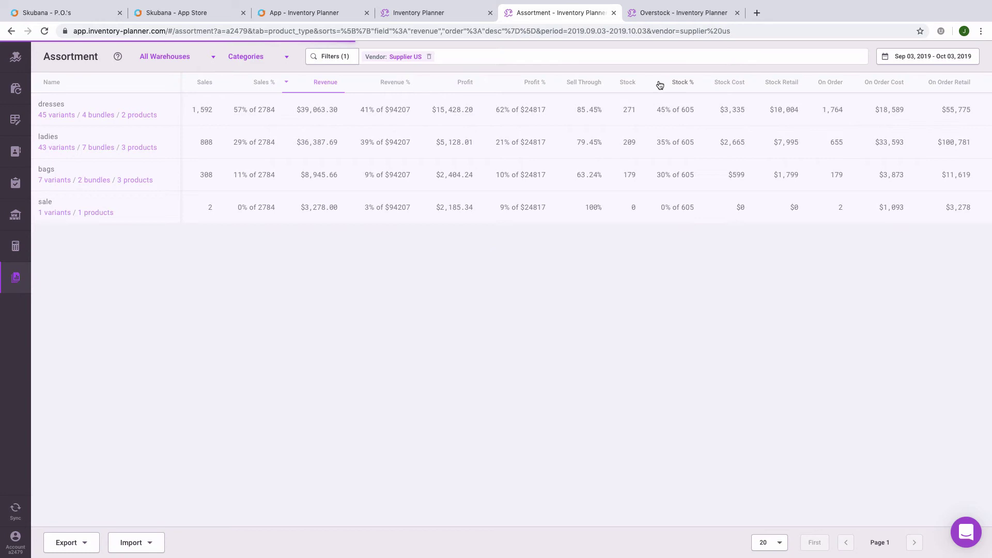